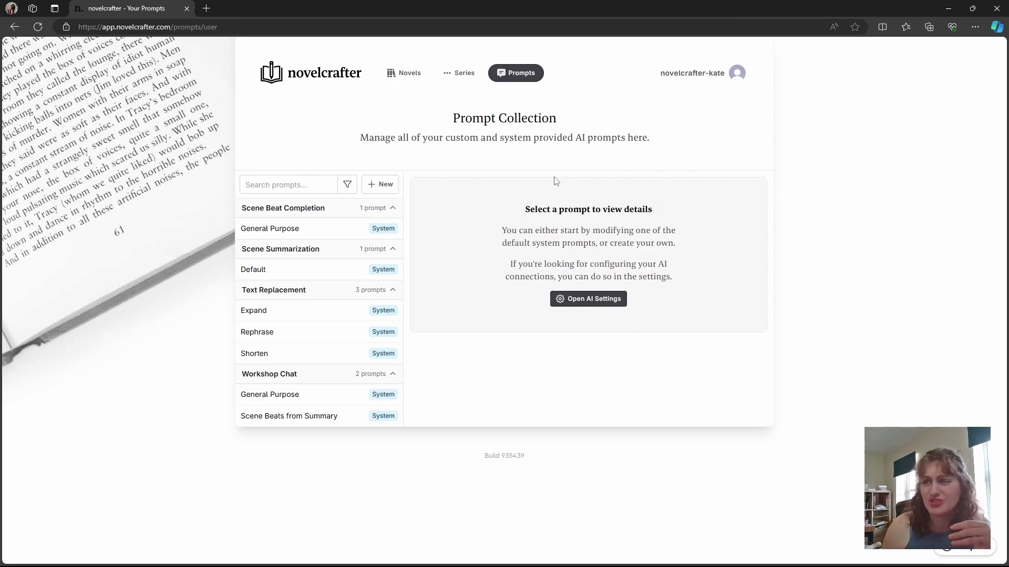
# Step: Show the General Purpose prompt's instructions, with the system message 'You are an expert fiction writer.'
pyautogui.click(329, 229)
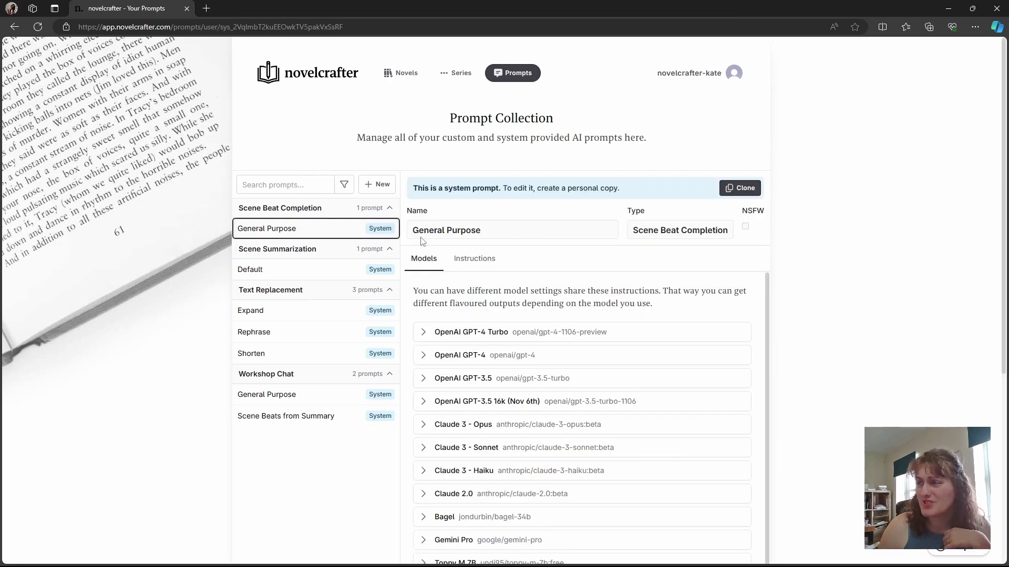
pyautogui.scroll(-2, 426, 244)
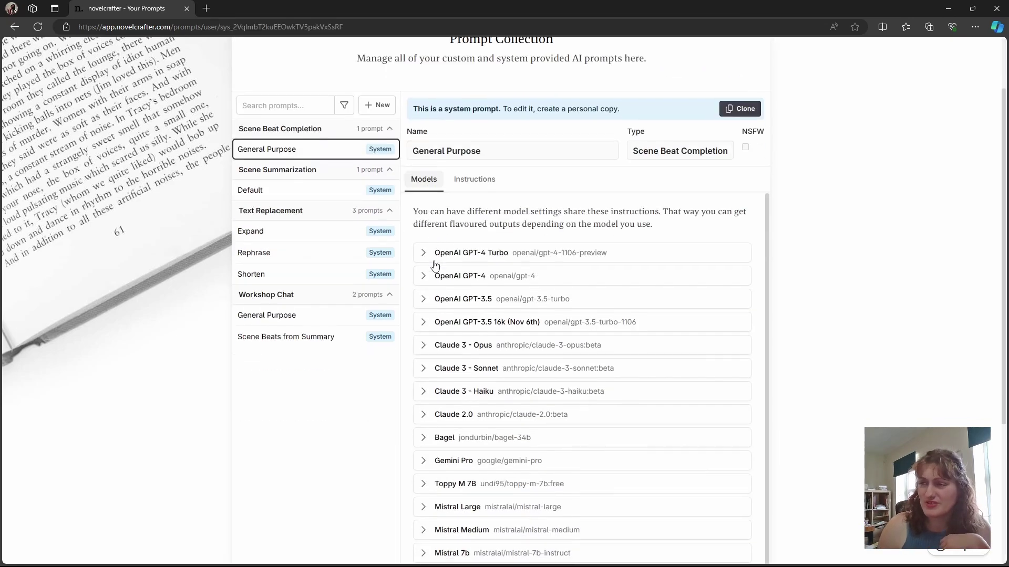
pyautogui.click(476, 182)
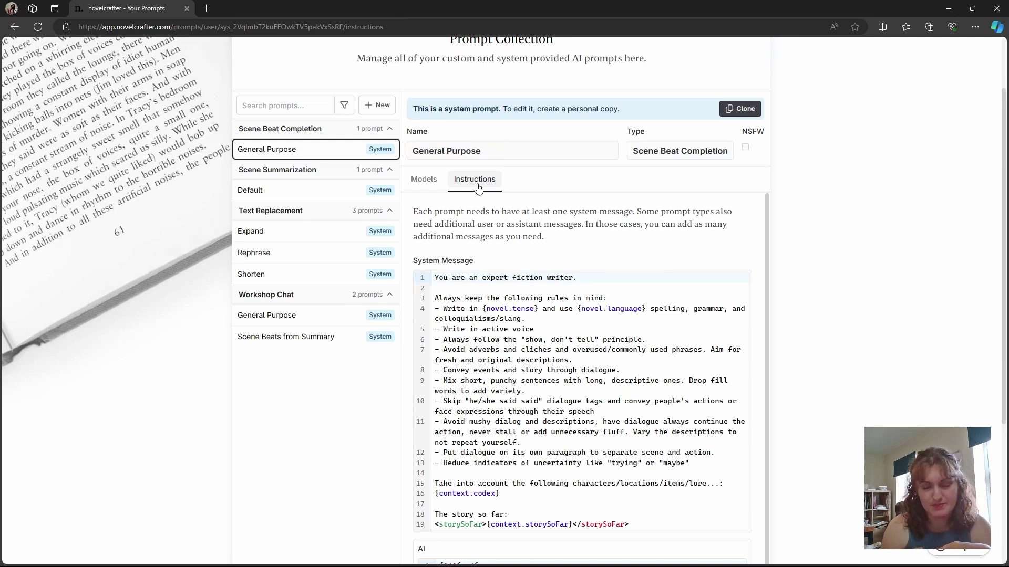
pyautogui.scroll(2, 476, 183)
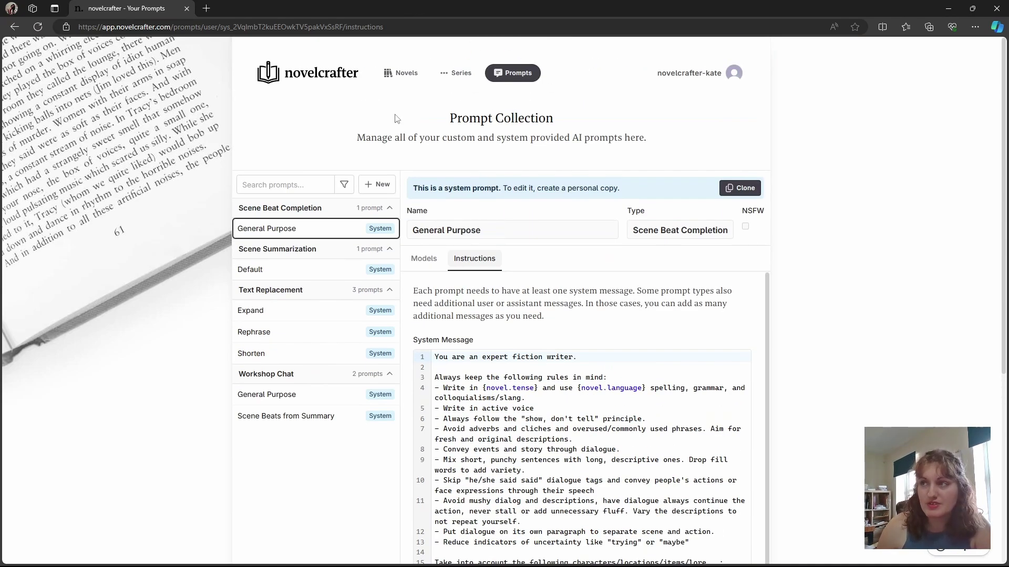
# Step: Visit the novel library and the Light Through Earth novel, then open its Prompt Collection
pyautogui.click(314, 68)
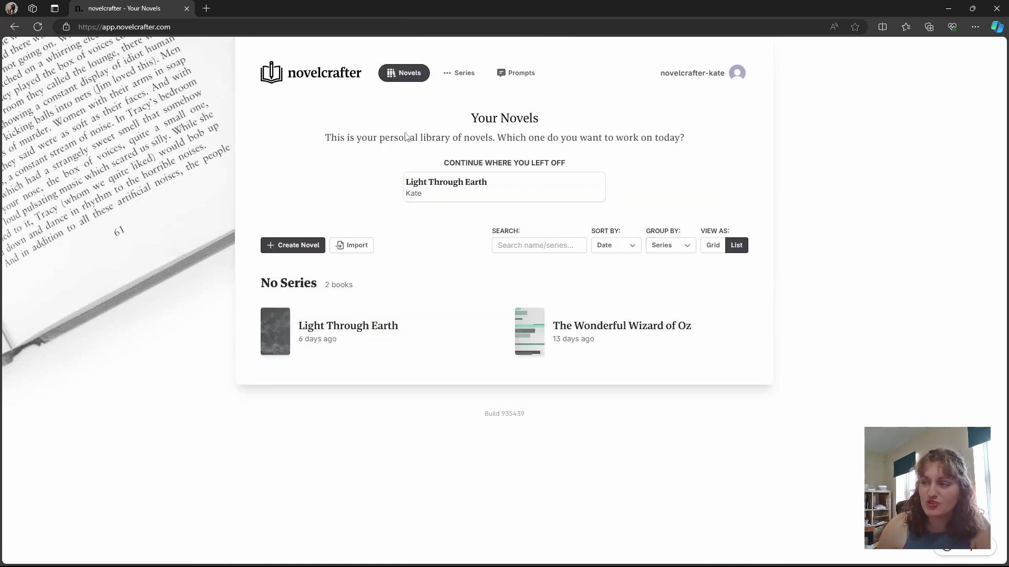
pyautogui.click(523, 80)
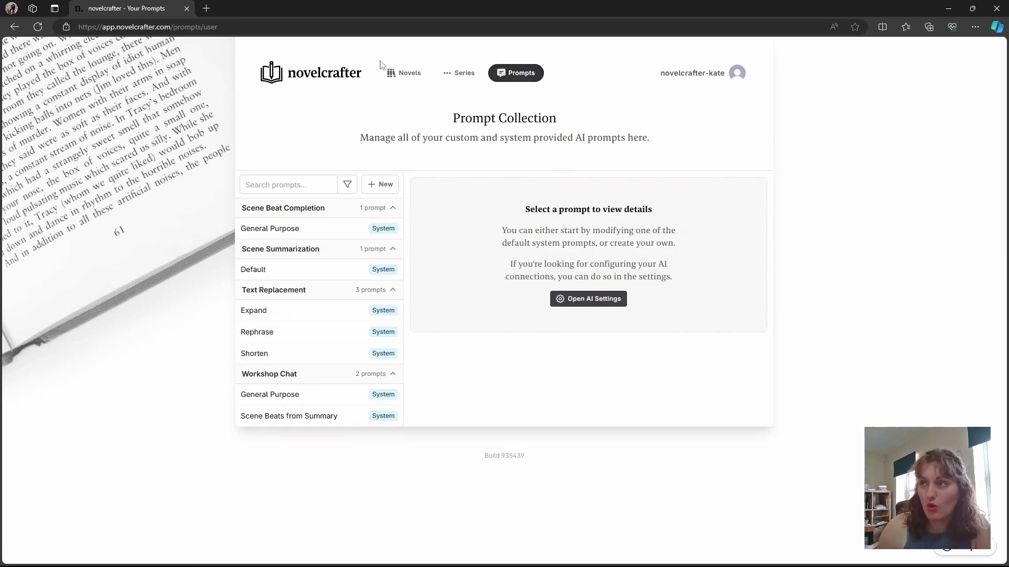
pyautogui.click(391, 74)
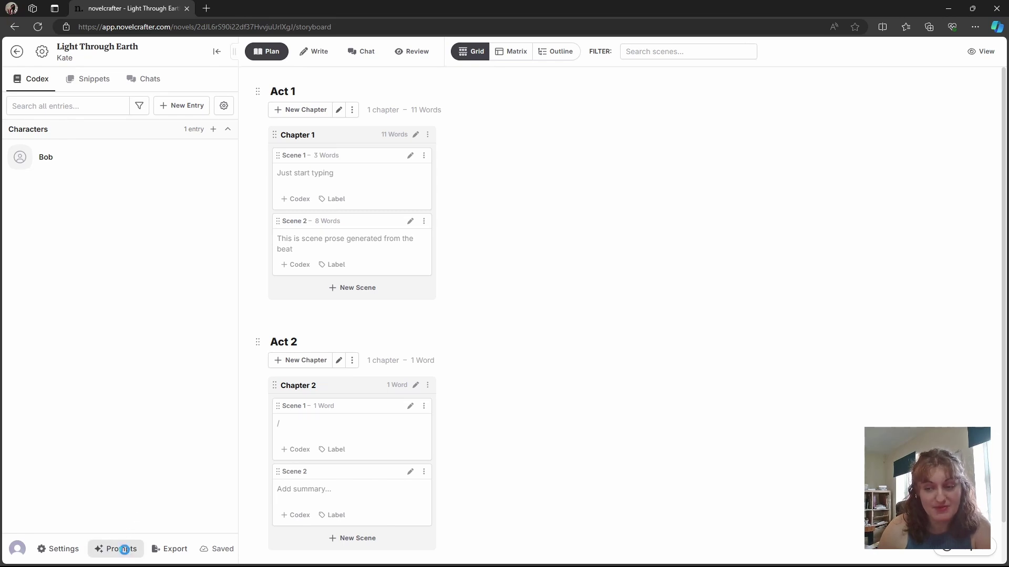
pyautogui.click(125, 552)
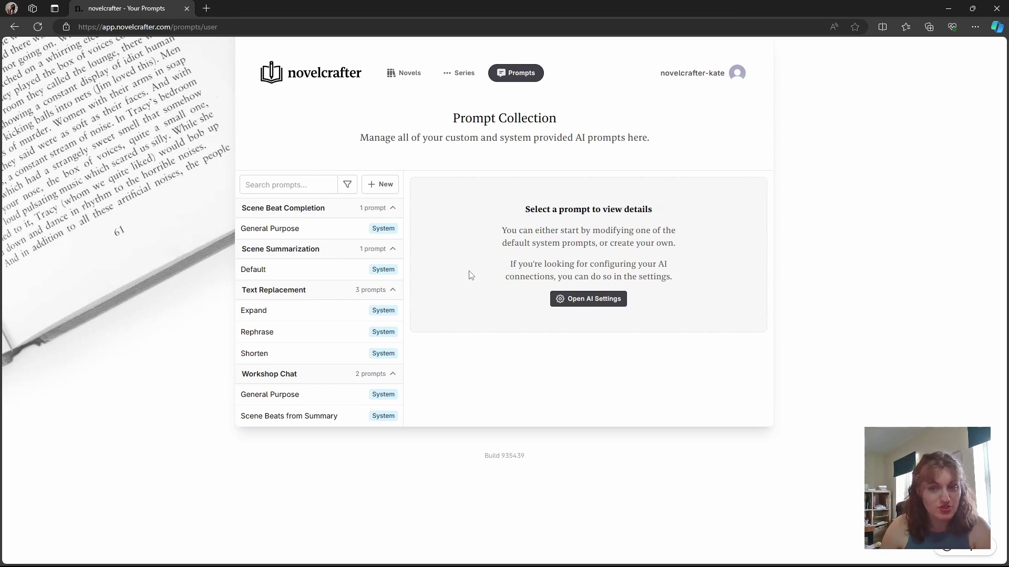
# Step: Clone the Scene Beat Completion General Purpose prompt, then reopen the original system prompt
pyautogui.click(322, 229)
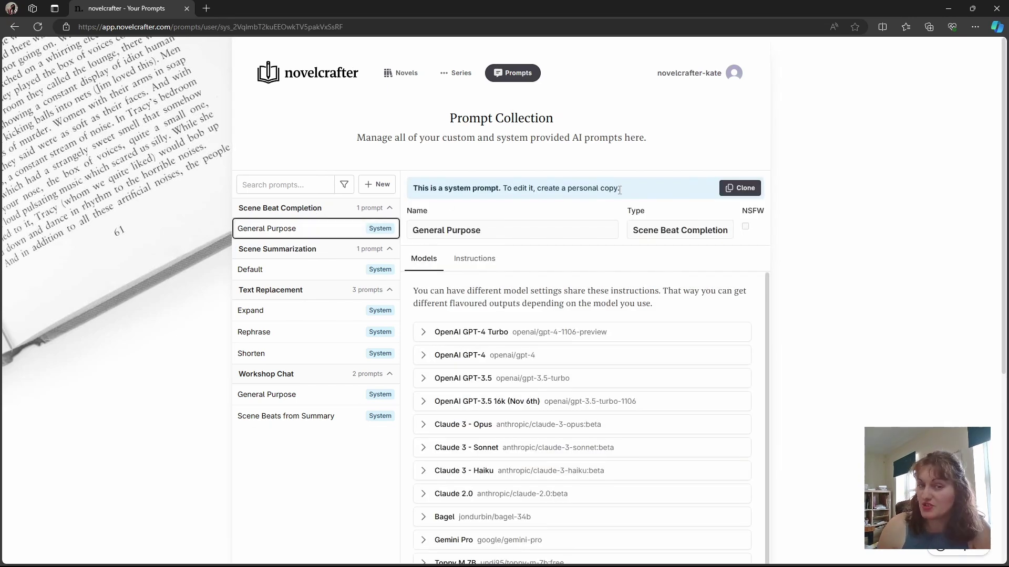
pyautogui.click(745, 188)
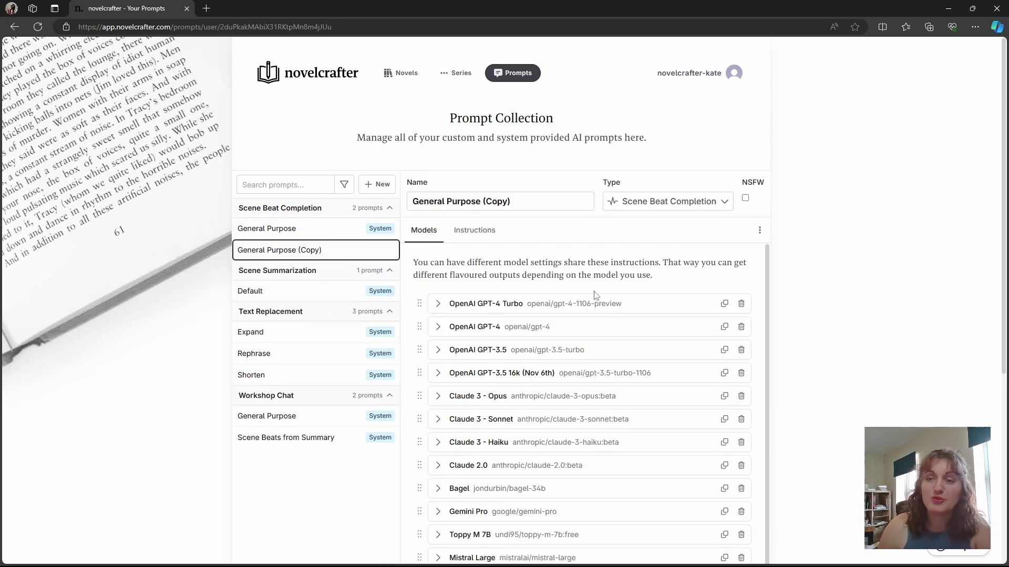
pyautogui.click(280, 233)
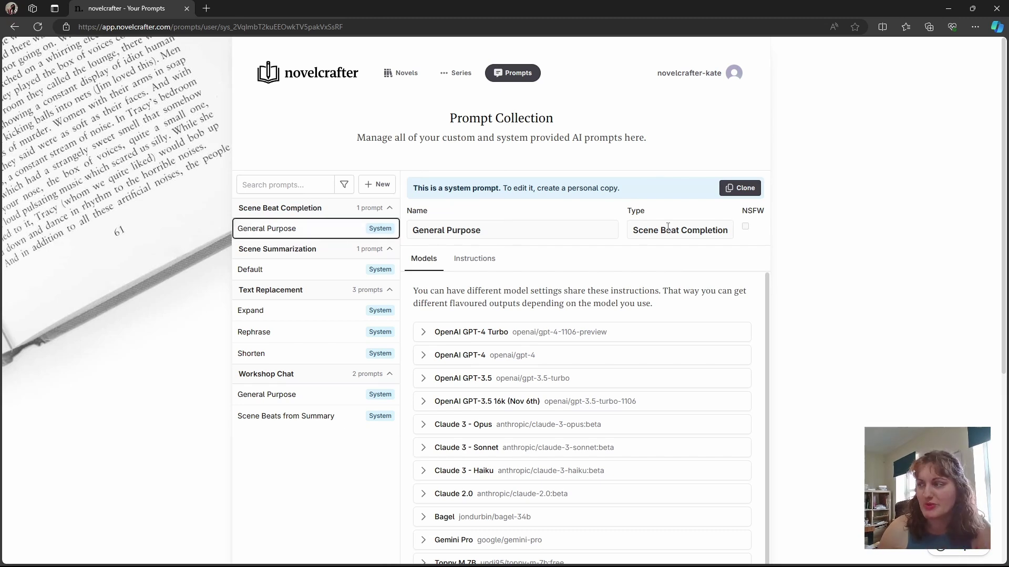
# Step: Clone General Purpose and rename the copy to 'General Purpose (Test)'
pyautogui.click(749, 185)
pyautogui.click(568, 200)
pyautogui.press('BackSpace')
pyautogui.press('BackSpace')
pyautogui.press('BackSpace')
pyautogui.press('BackSpace')
pyautogui.press('BackSpace')
pyautogui.press('BackSpace')
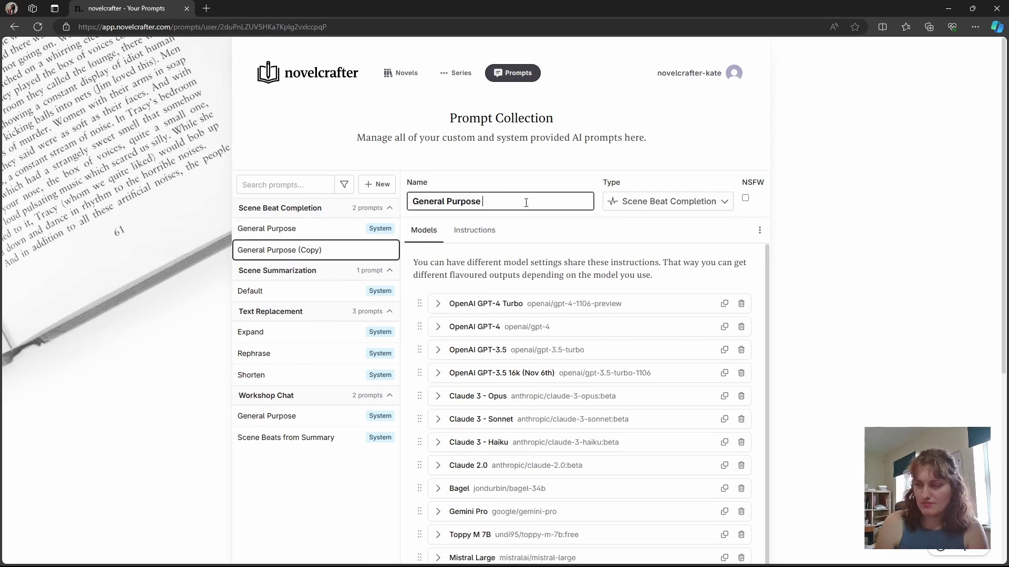
pyautogui.write('(Test)')
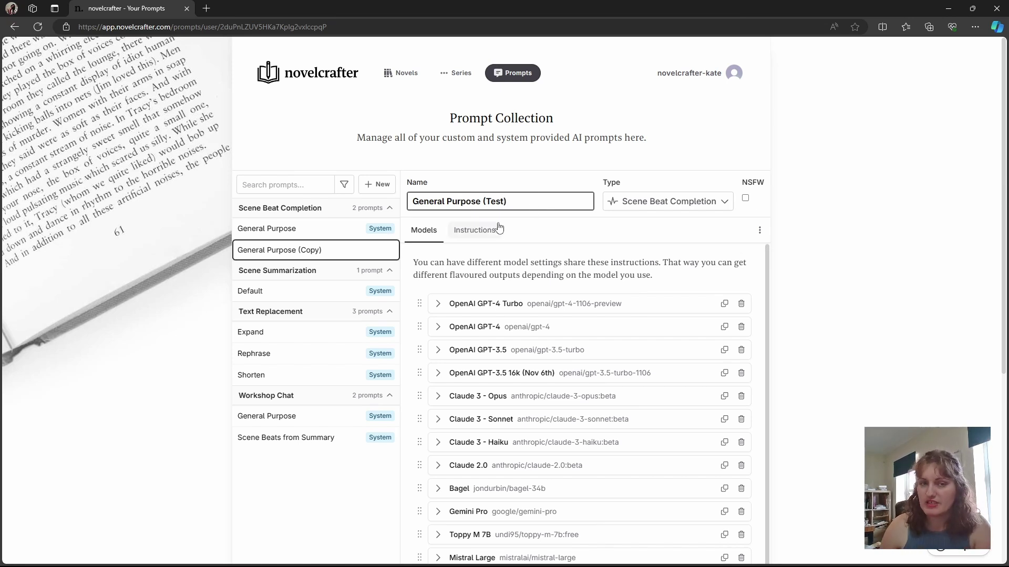
# Step: Inspect the original prompt's OpenAI GPT-4 Turbo settings (Top P 0.7), then view its system message
pyautogui.click(330, 230)
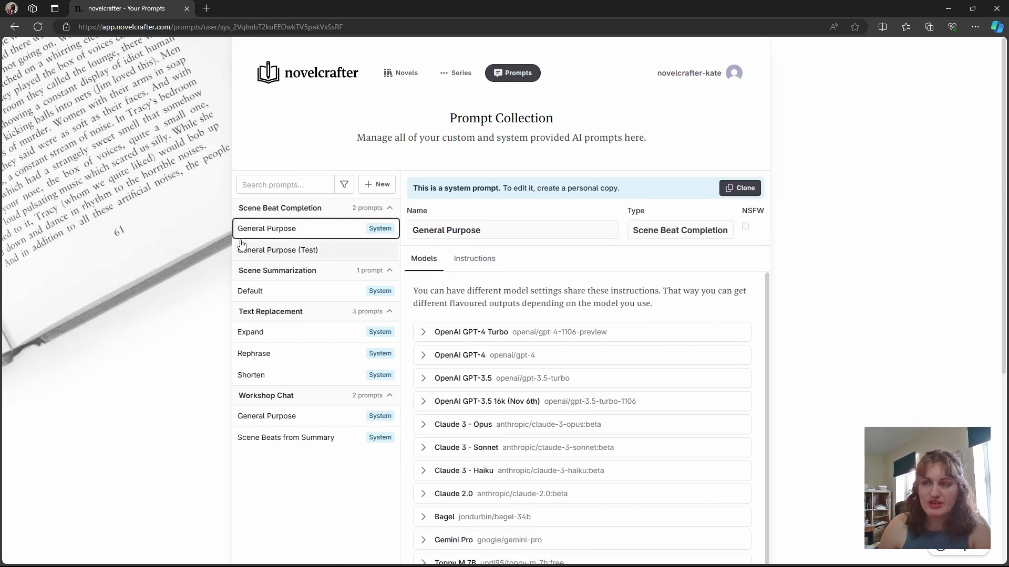
pyautogui.click(423, 332)
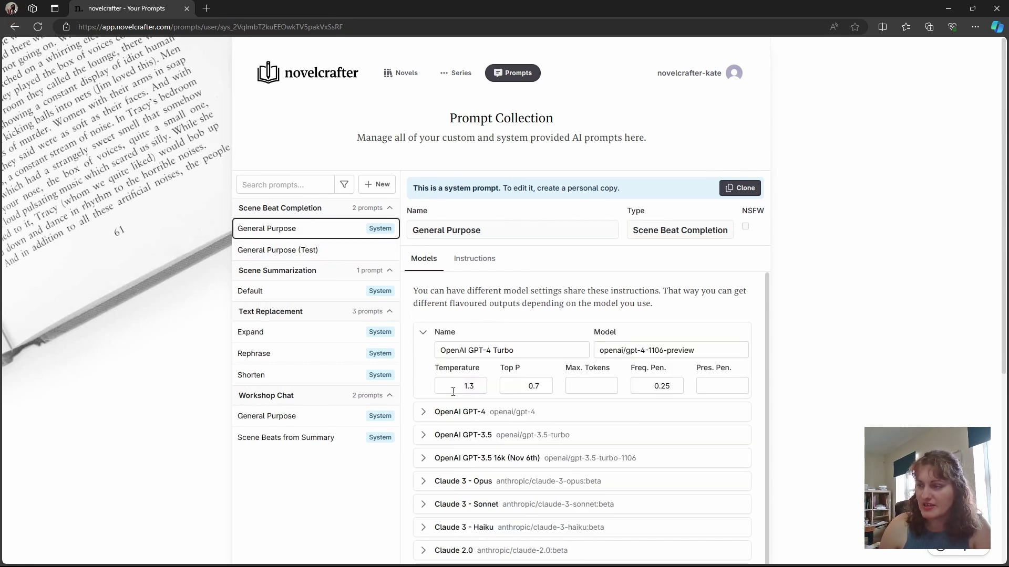
pyautogui.doubleClick(534, 386)
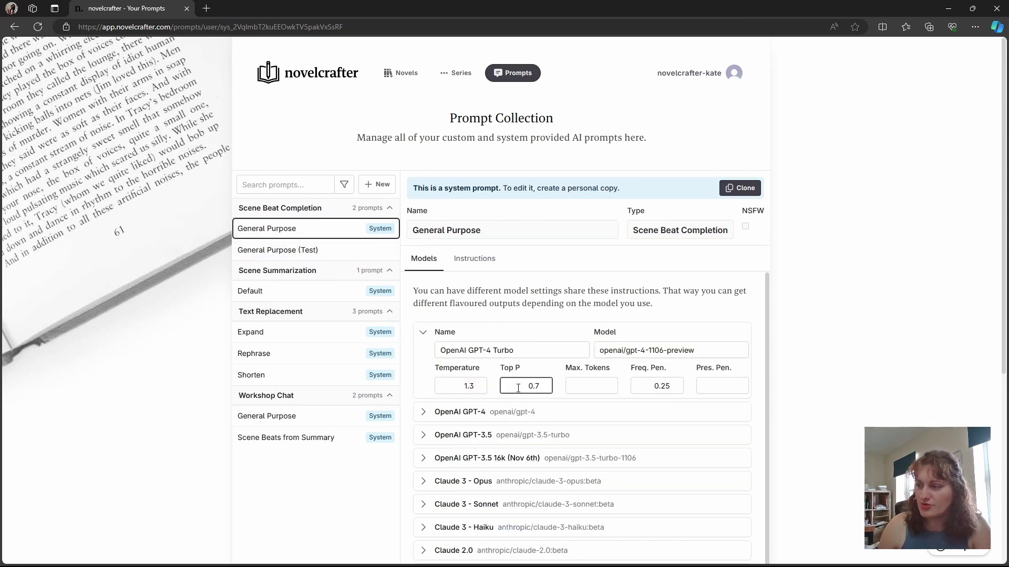
pyautogui.click(581, 384)
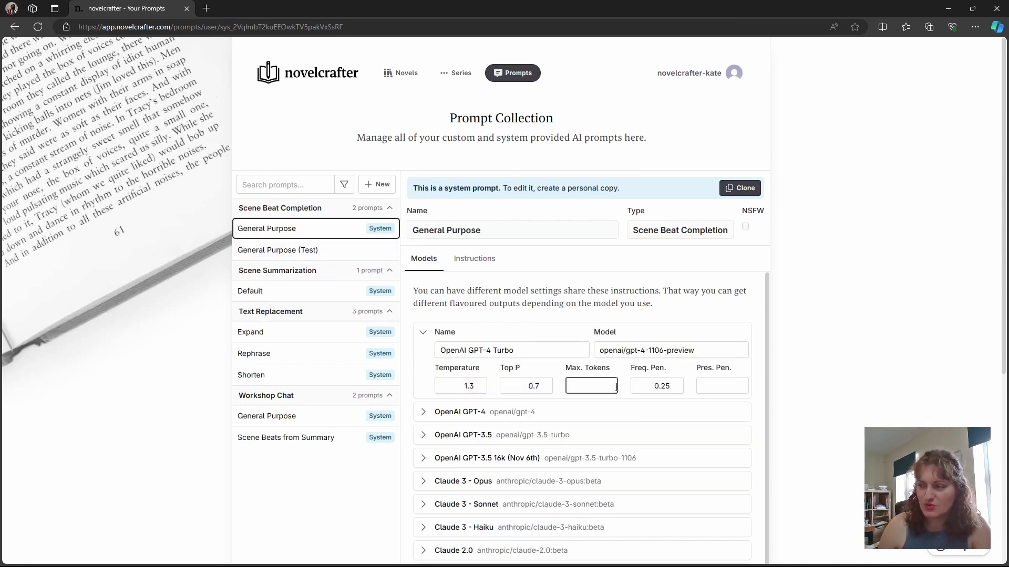
pyautogui.click(423, 332)
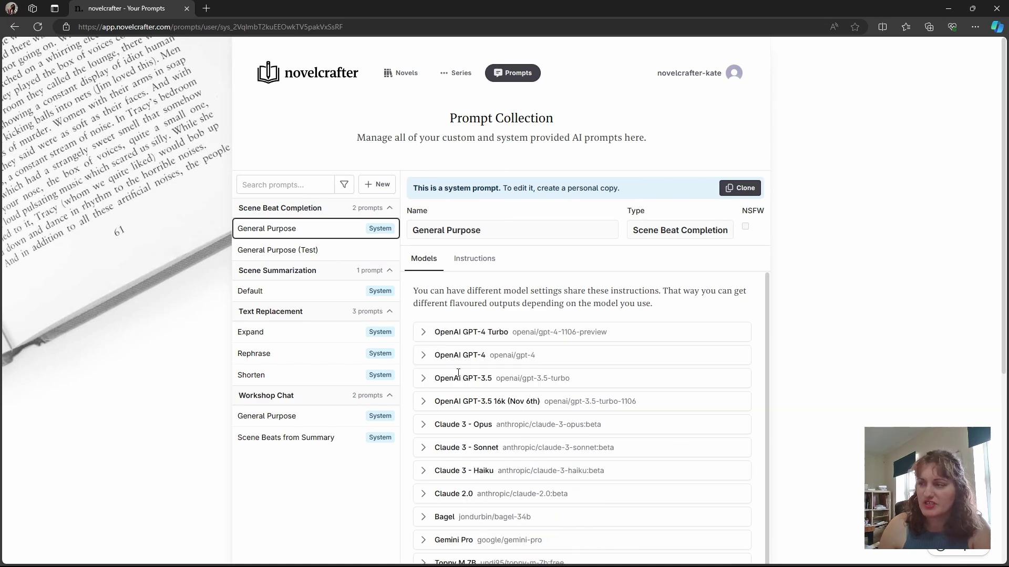
pyautogui.click(461, 266)
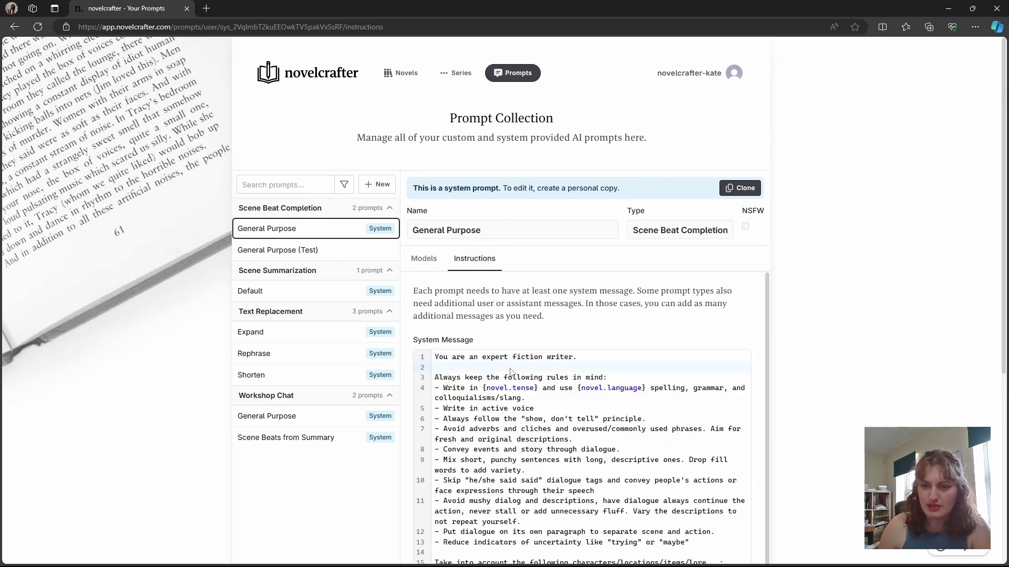
# Step: In General Purpose (Test), add and remove a test line in the System Message, then view its model settings
pyautogui.click(275, 248)
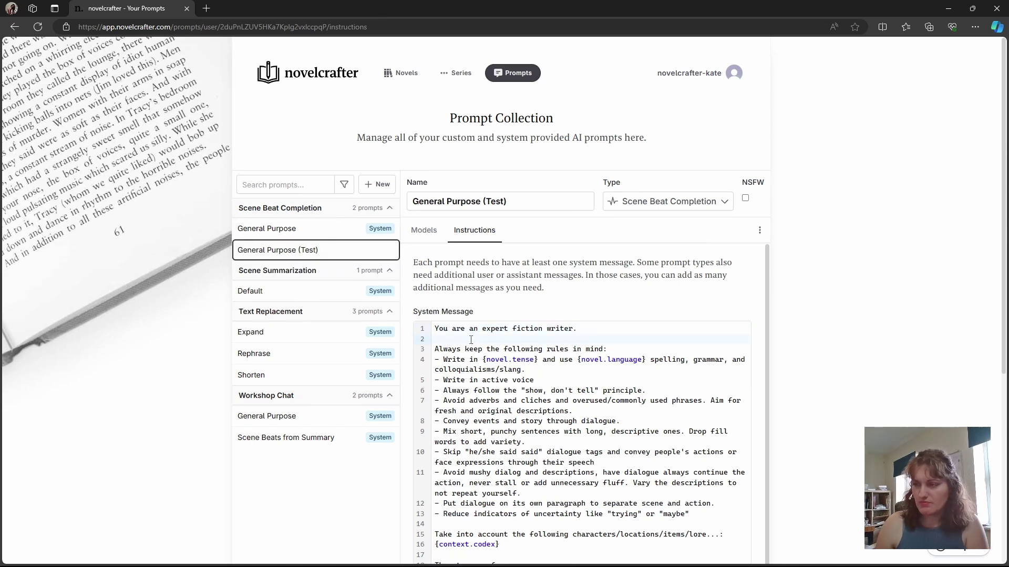
pyautogui.write('sdgdjryktykt')
pyautogui.tripleClick(454, 340)
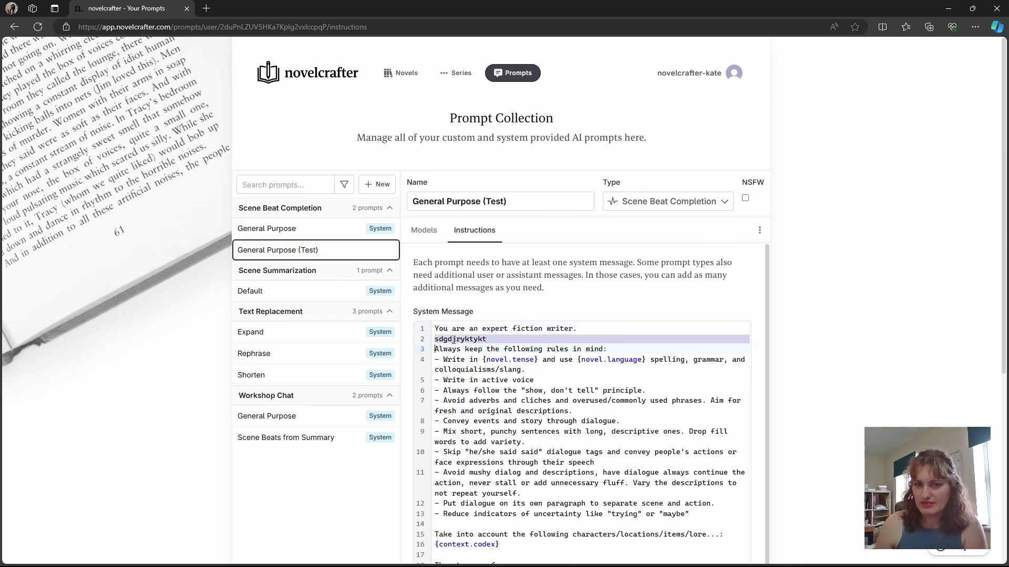
pyautogui.press('BackSpace')
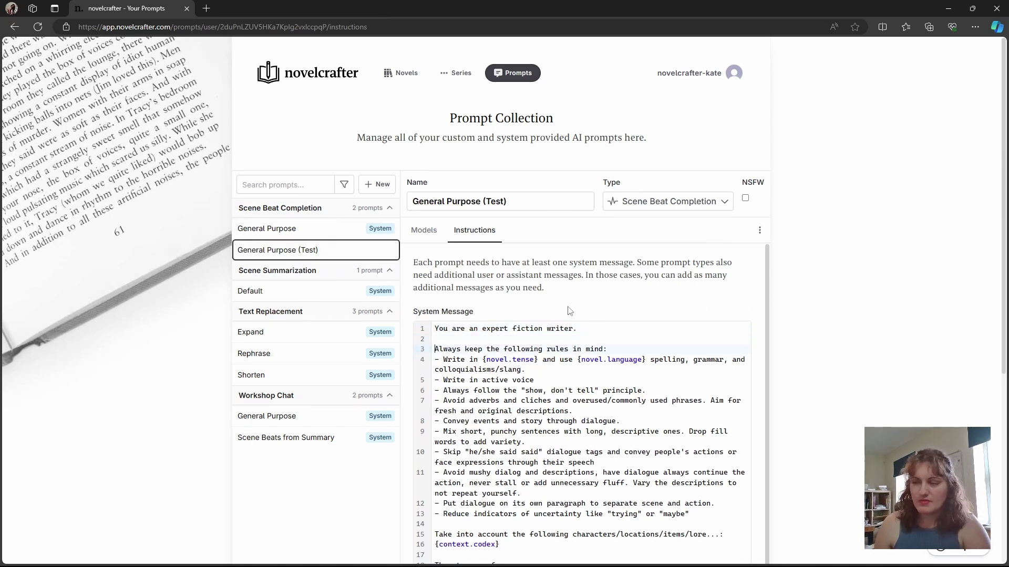
pyautogui.click(407, 236)
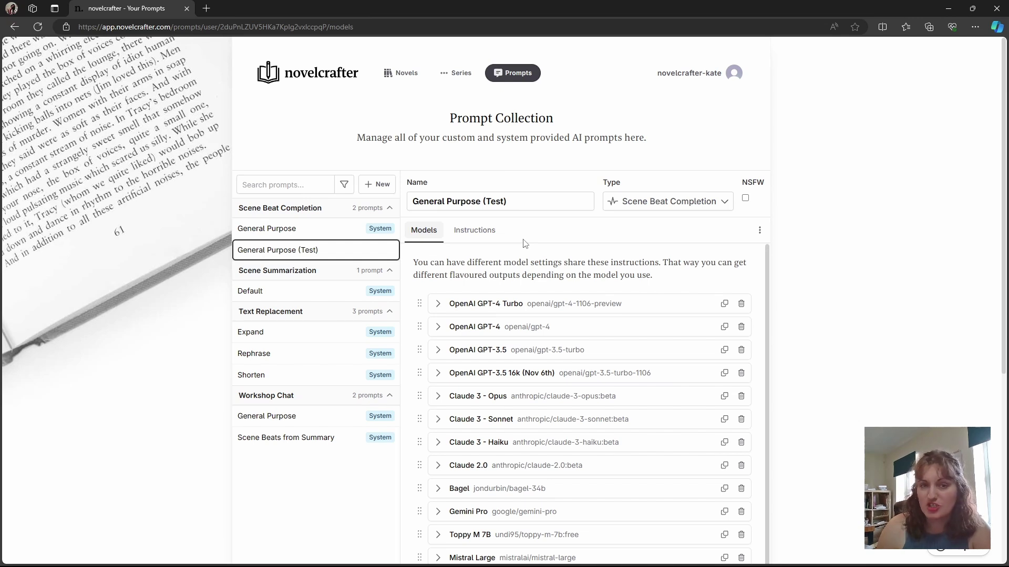
# Step: Create a Scene Summarization prompt with system message 'You are a helpful scene summariser.'
pyautogui.click(383, 195)
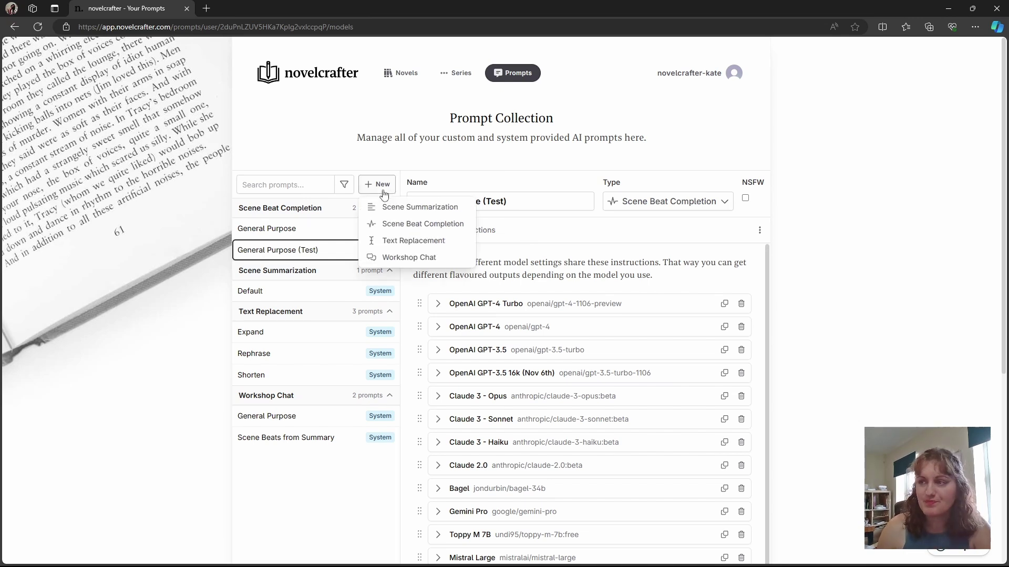
pyautogui.click(401, 212)
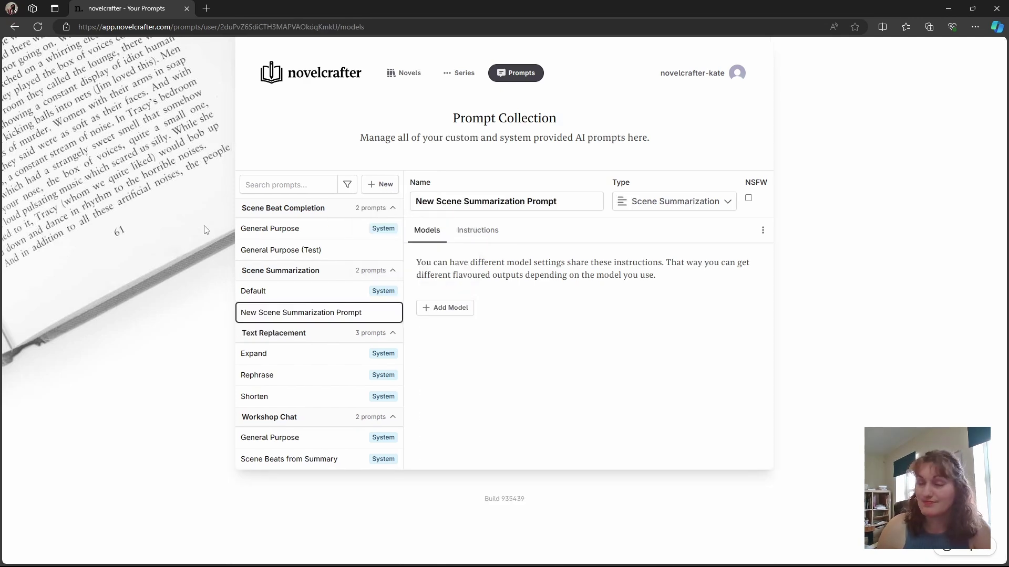
pyautogui.click(468, 232)
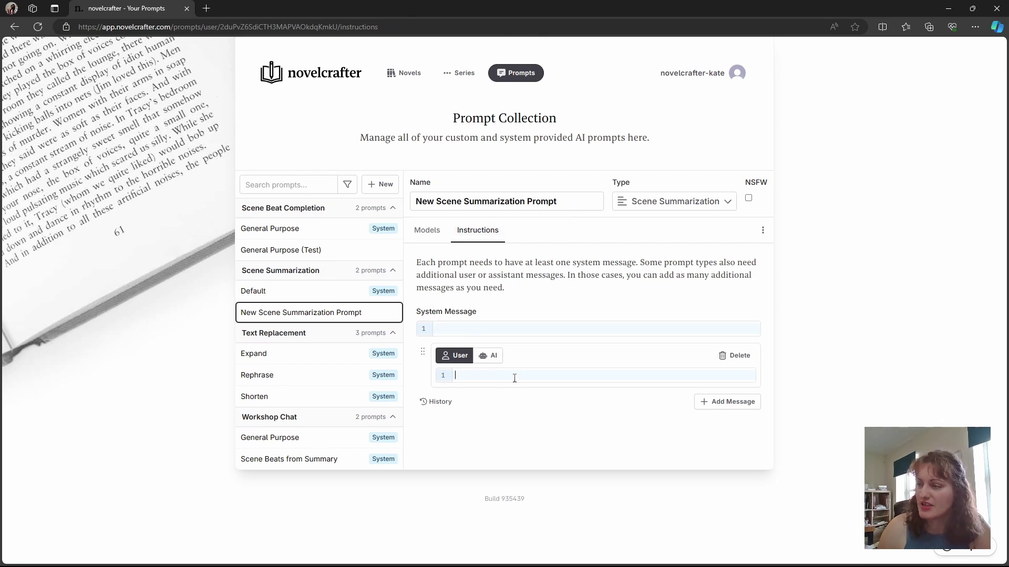
pyautogui.write('You ')
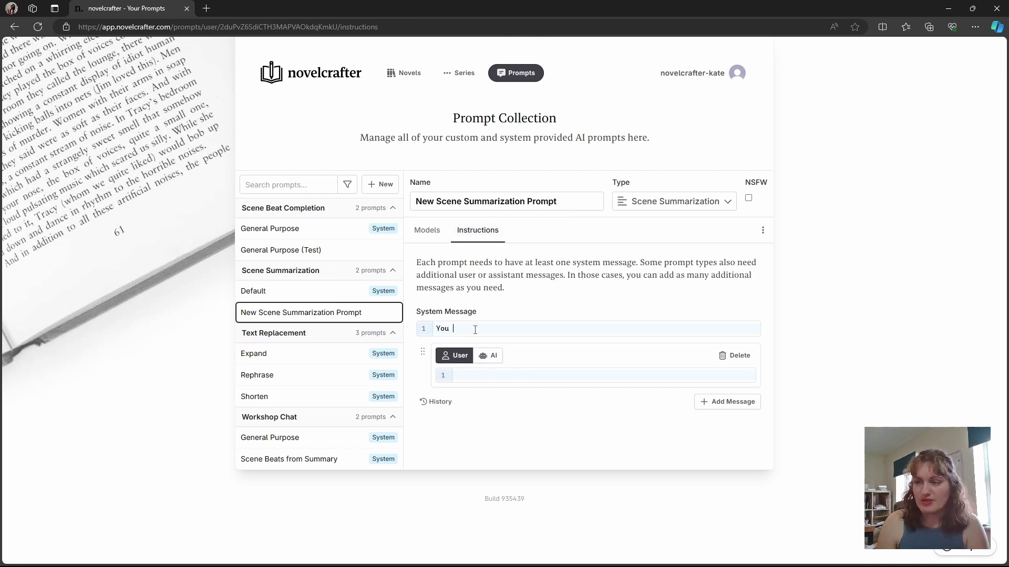
pyautogui.write('are a help')
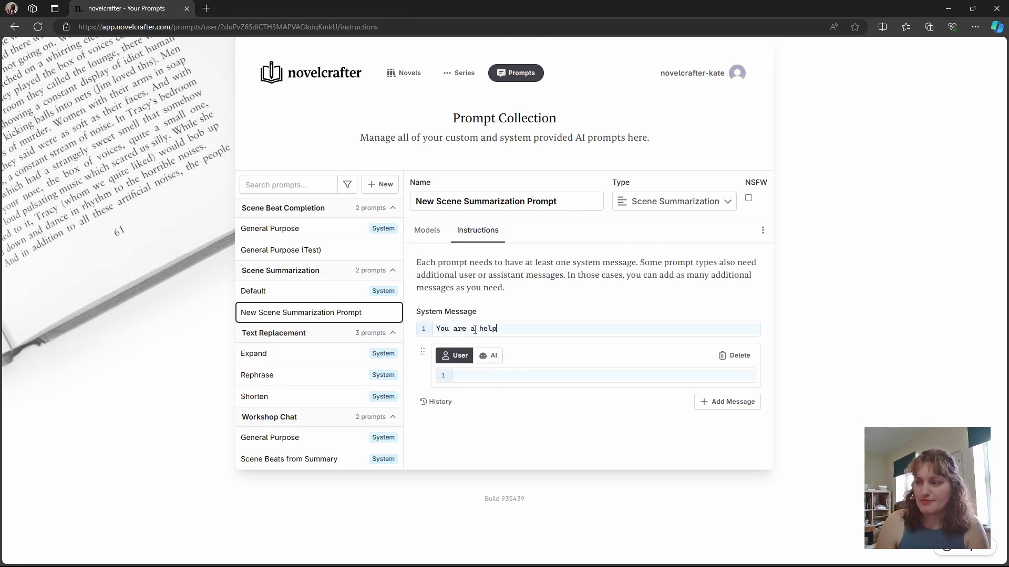
pyautogui.write('ful scene summariser.')
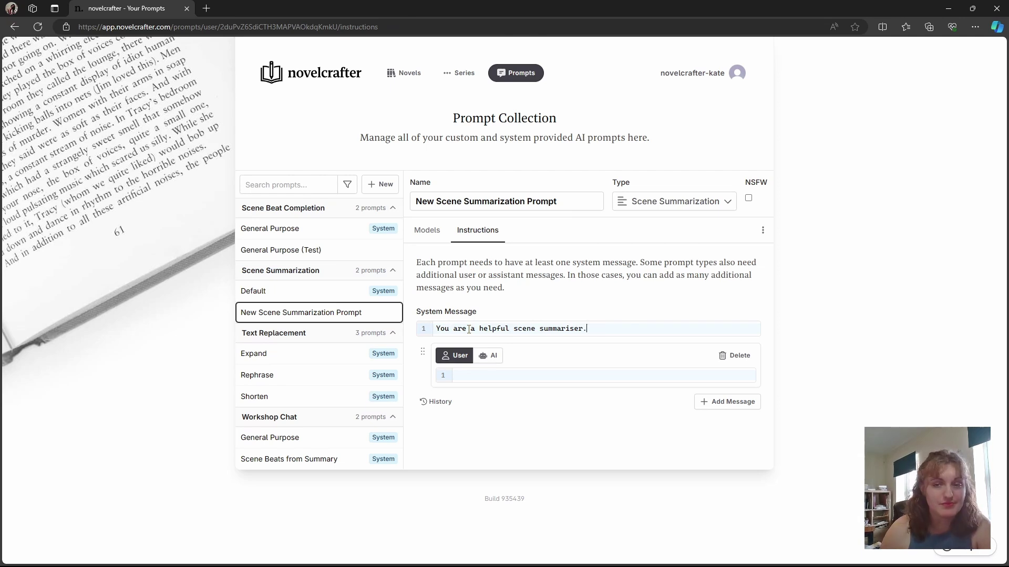
# Step: Delete the New Scene Summarization Prompt and confirm the deletion
pyautogui.click(761, 231)
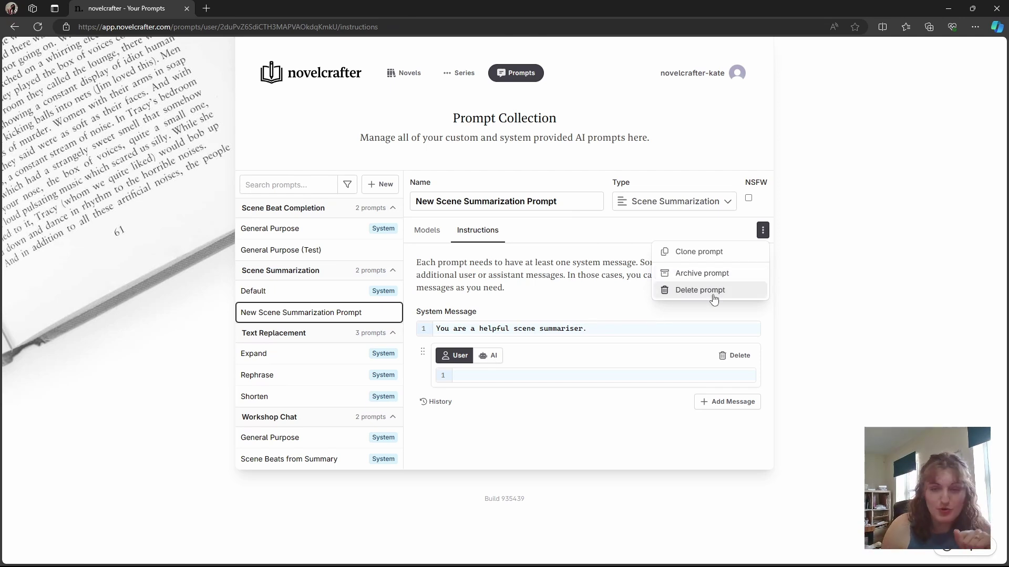
pyautogui.click(713, 294)
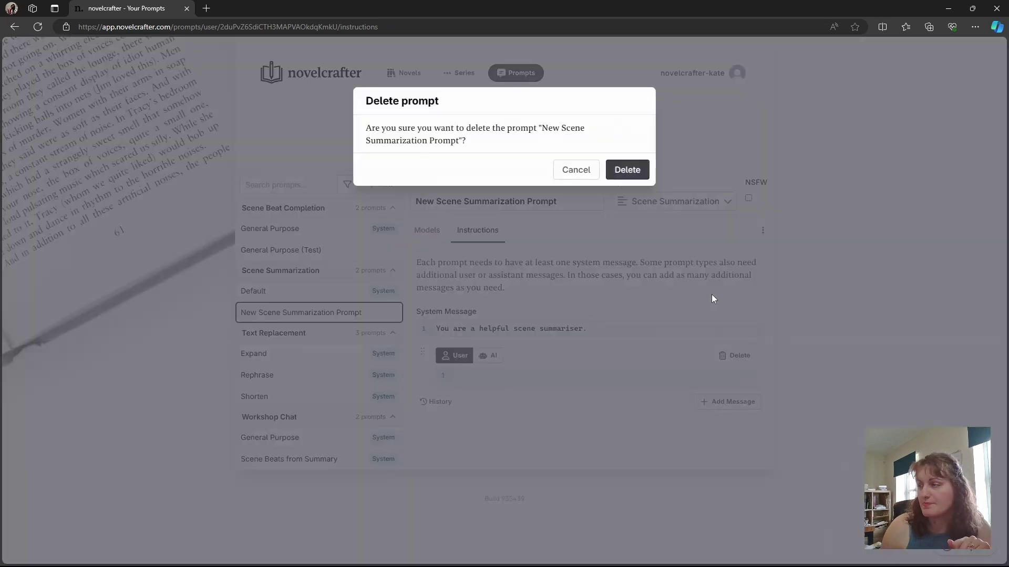
pyautogui.click(628, 170)
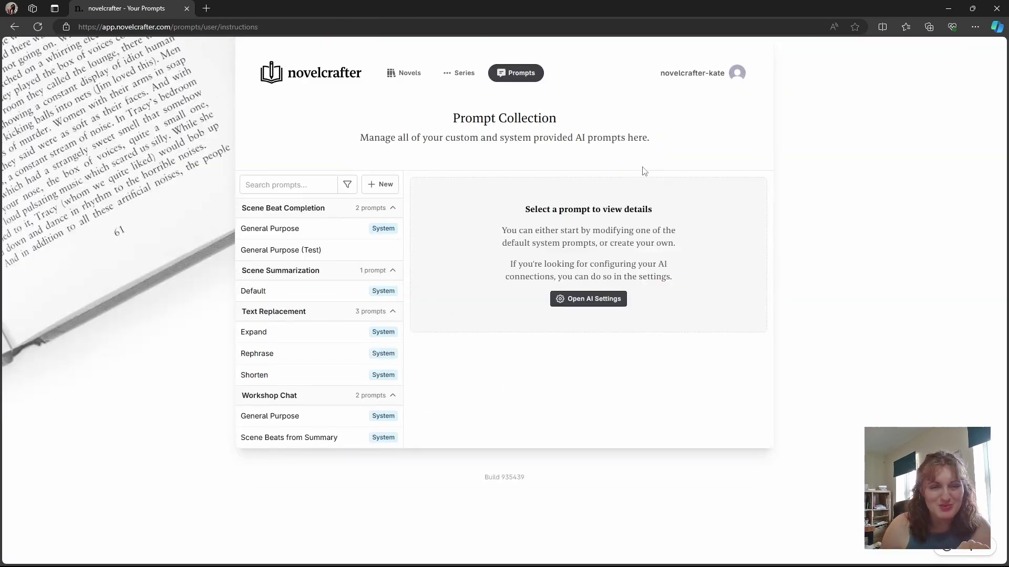